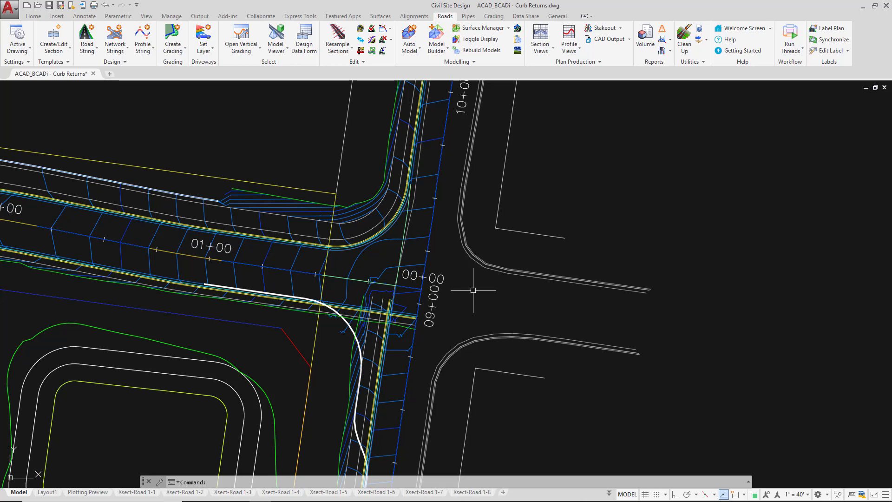
# - Start Open Vertical Grading from the Roads ribbon, ready to pick an alignment
pyautogui.click(240, 35)
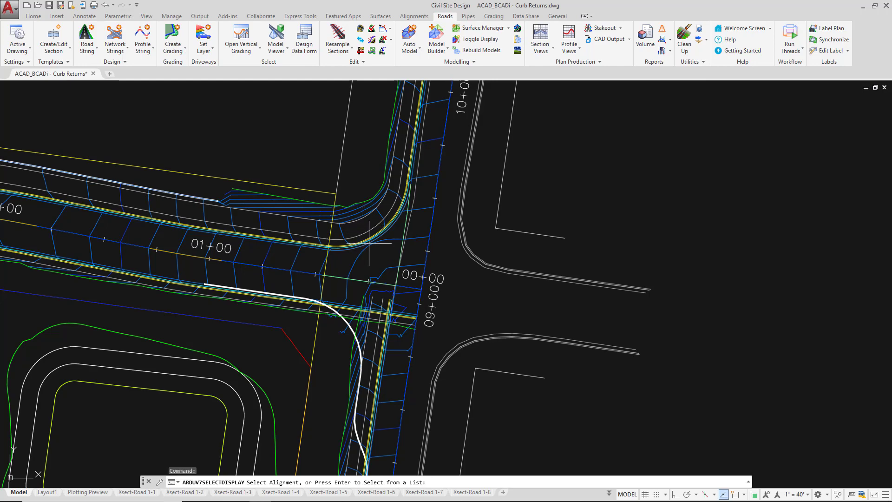
# - Open the Kerb 1 C.L. profile and place it to the right of the plan
pyautogui.click(369, 242)
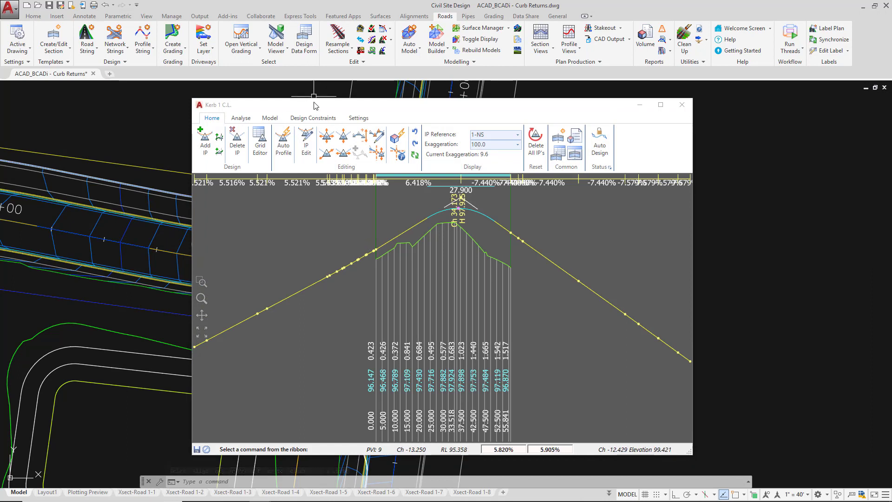
pyautogui.moveTo(314, 106)
pyautogui.mouseDown()
pyautogui.moveTo(519, 108)
pyautogui.moveTo(507, 108)
pyautogui.mouseUp()
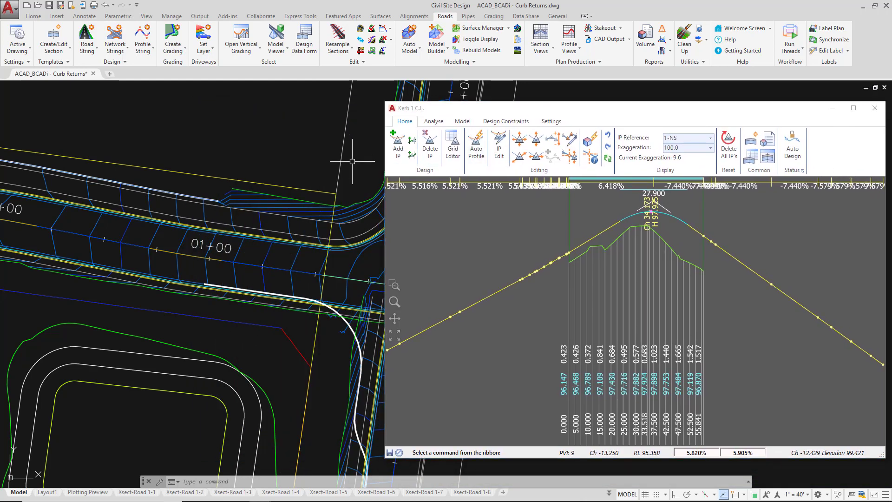
pyautogui.moveTo(353, 183); pyautogui.dragTo(187, 170, button='middle')
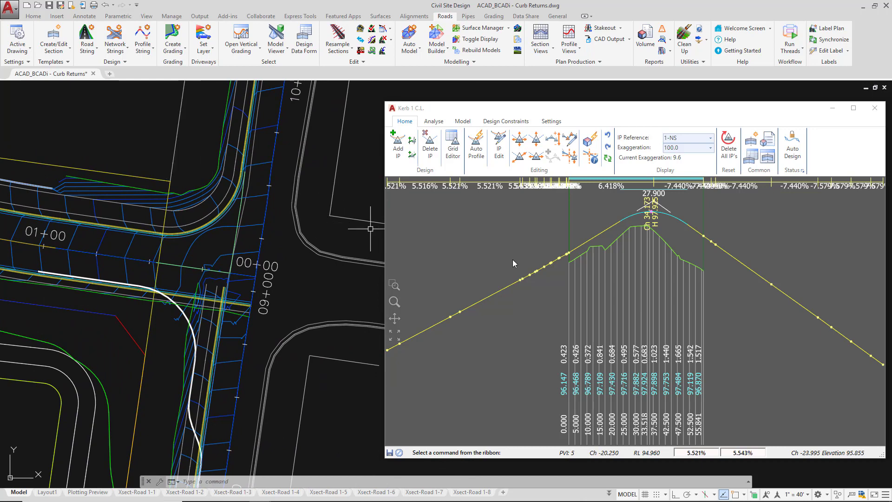
# - Inspect the IP values on the 6.418% rising and -7.440% falling grades
pyautogui.click(581, 277)
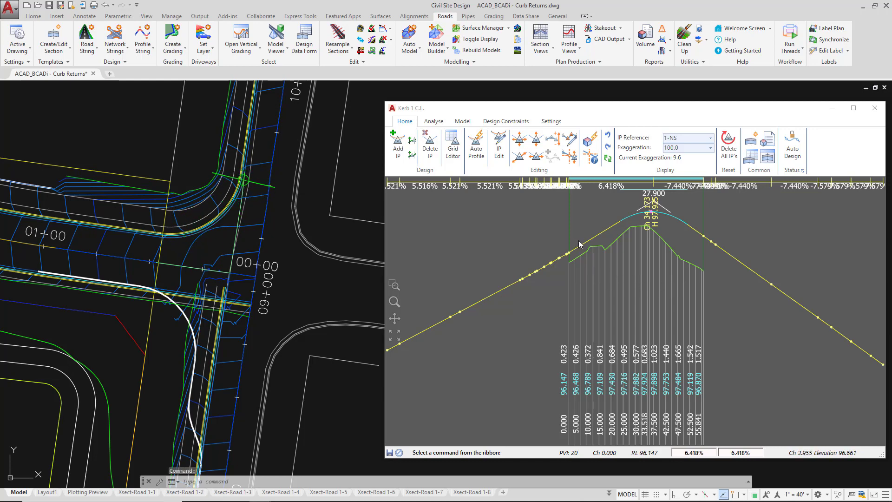
pyautogui.click(544, 271)
pyautogui.click(546, 273)
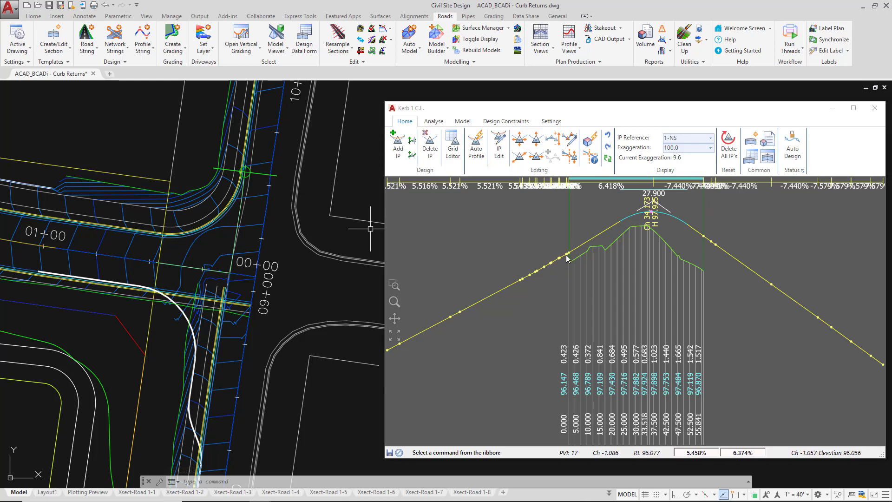
pyautogui.click(735, 261)
pyautogui.click(736, 262)
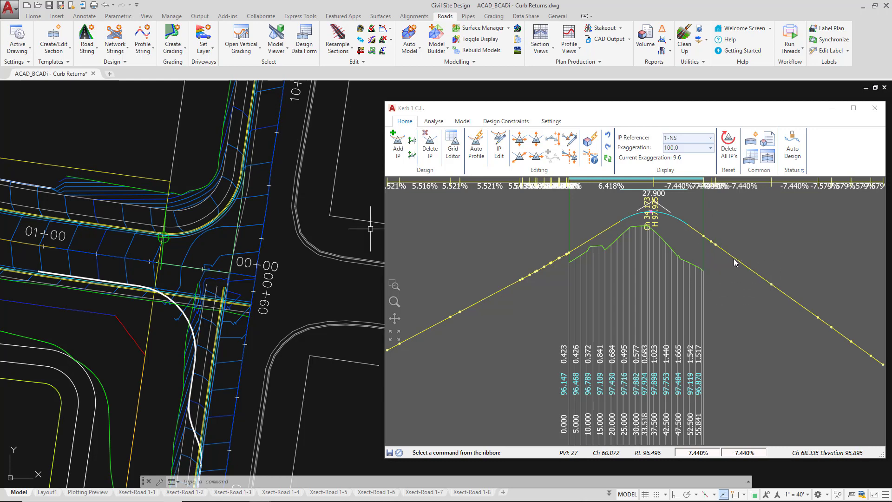
pyautogui.click(718, 248)
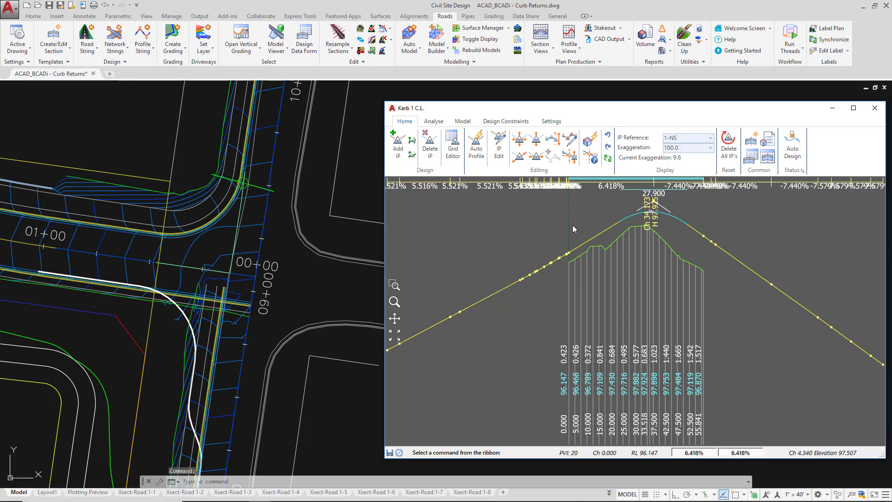
# - Open the Existing Road C.L. profile on the left, resized narrower and taller
pyautogui.click(241, 35)
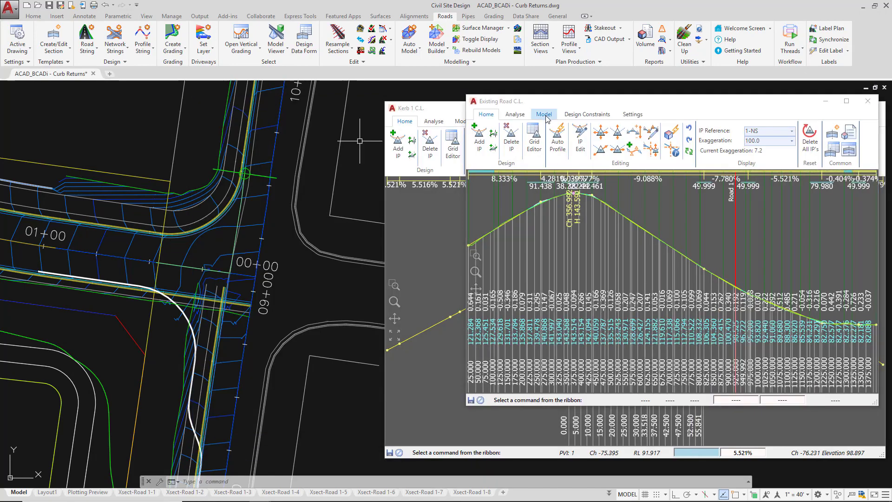
pyautogui.moveTo(514, 112); pyautogui.dragTo(60, 103)
pyautogui.moveTo(419, 400); pyautogui.dragTo(377, 458)
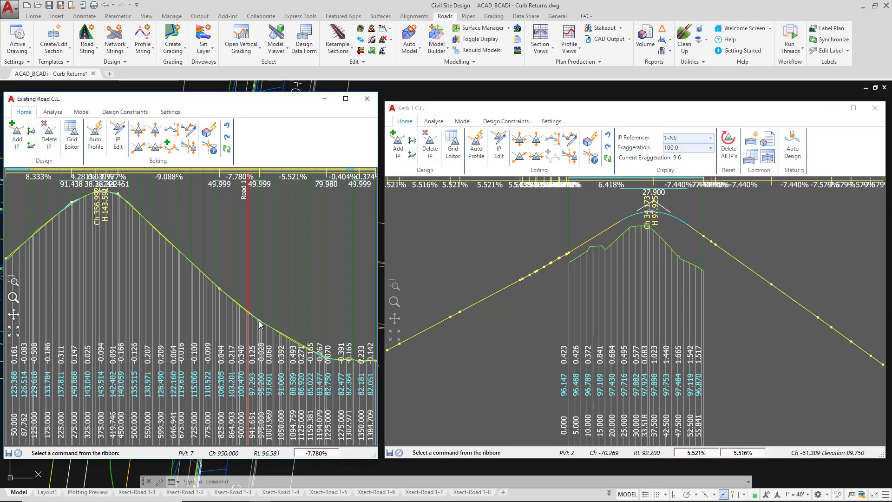
# - Move the road IP at chainage 950, check the updated kerb profile, and store it
pyautogui.click(155, 130)
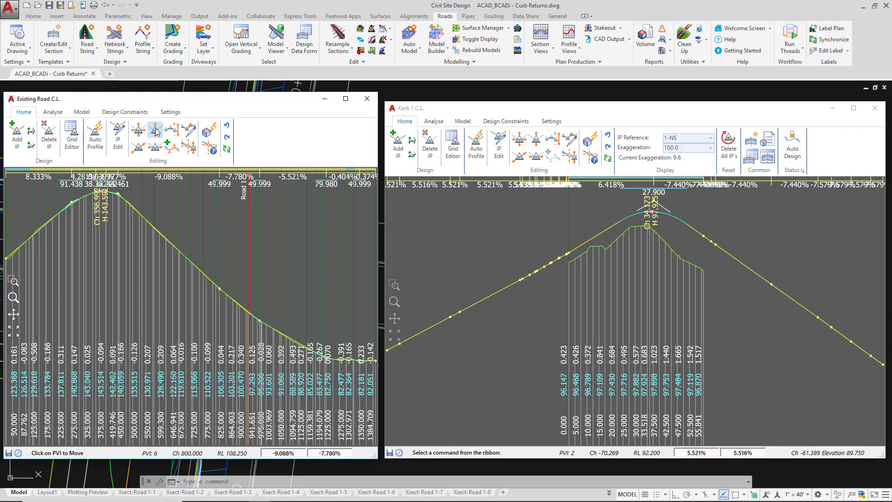
pyautogui.click(261, 322)
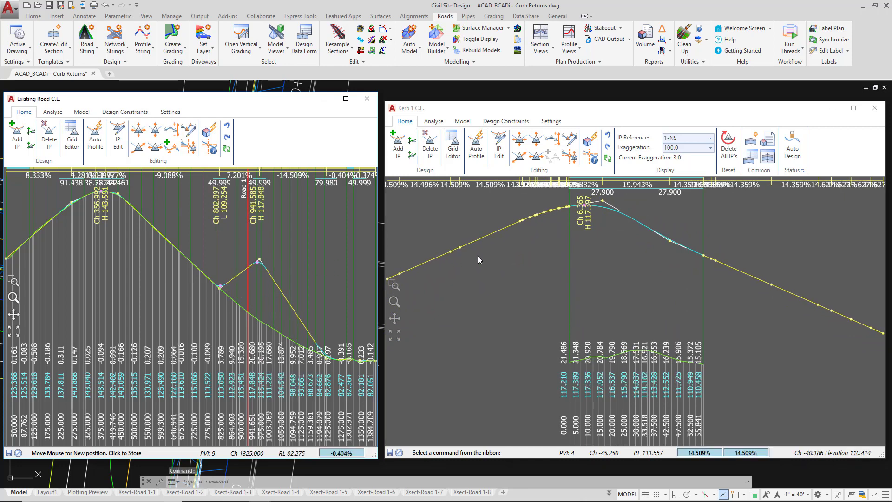
pyautogui.click(556, 210)
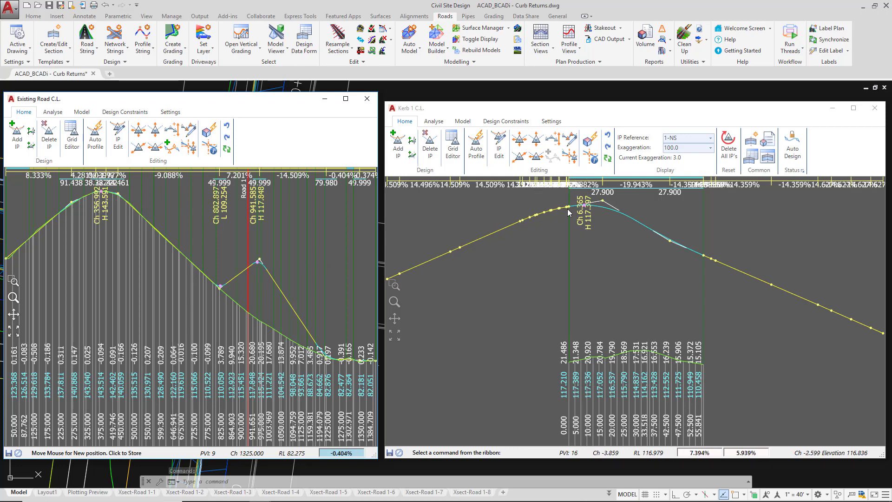
pyautogui.click(716, 261)
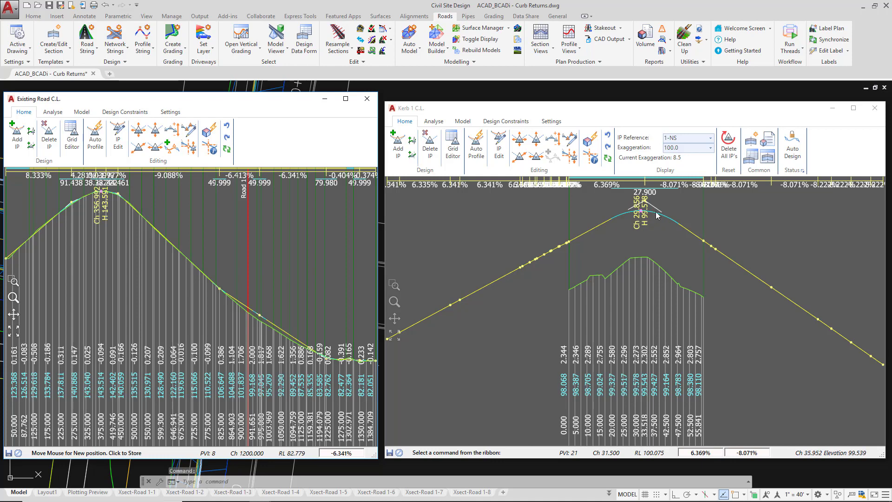
pyautogui.click(266, 322)
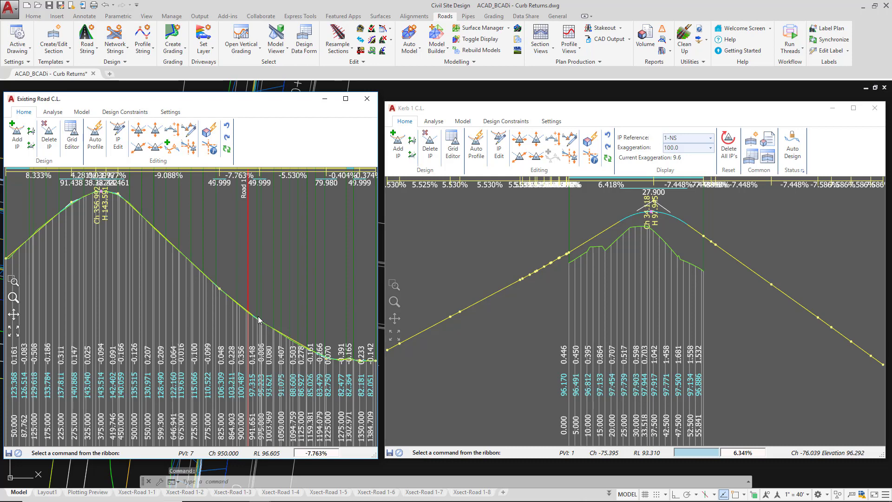
pyautogui.click(258, 317)
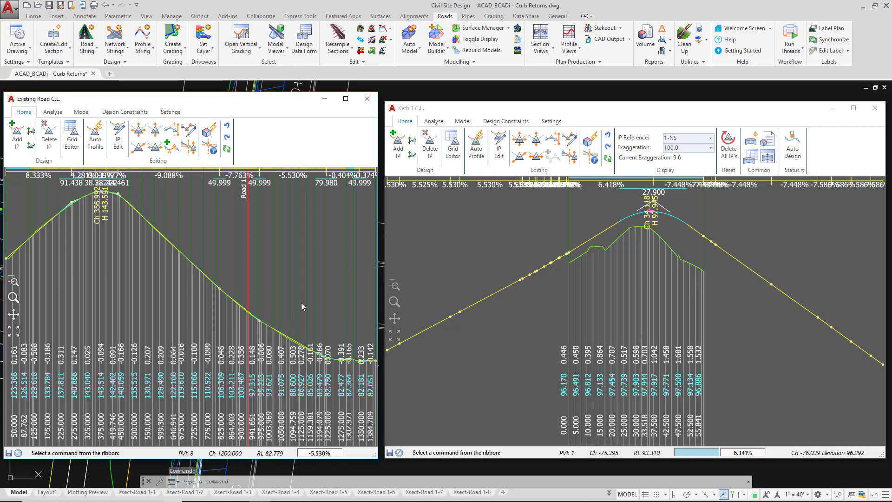
# - Close the Existing Road profile and set the kerb crest VC Length to 27 in the IP Editor
pyautogui.click(368, 100)
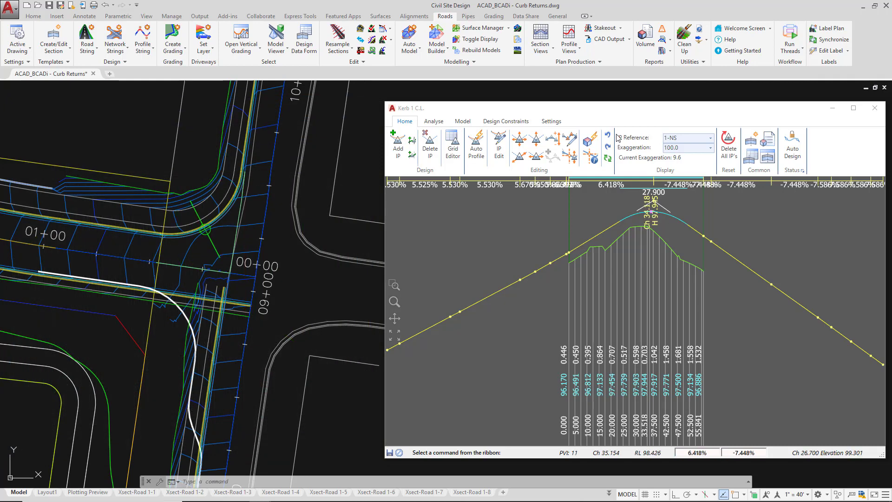
pyautogui.moveTo(653, 215); pyautogui.dragTo(578, 212)
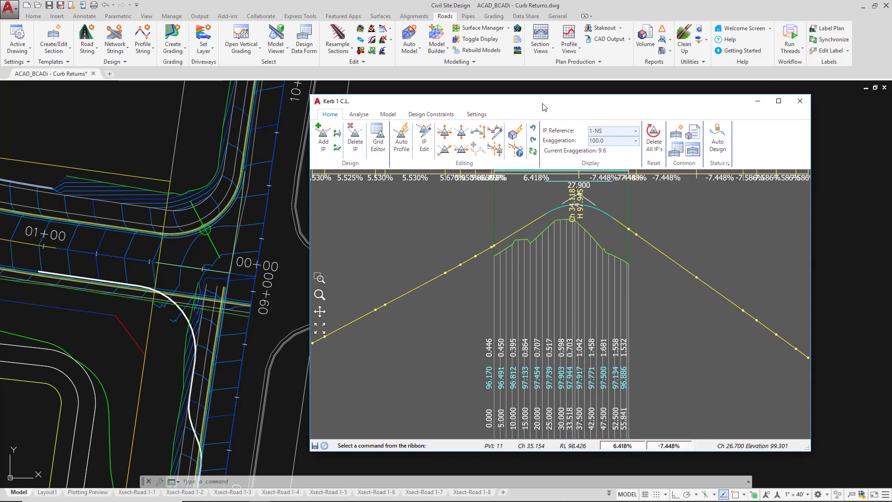
pyautogui.doubleClick(578, 207)
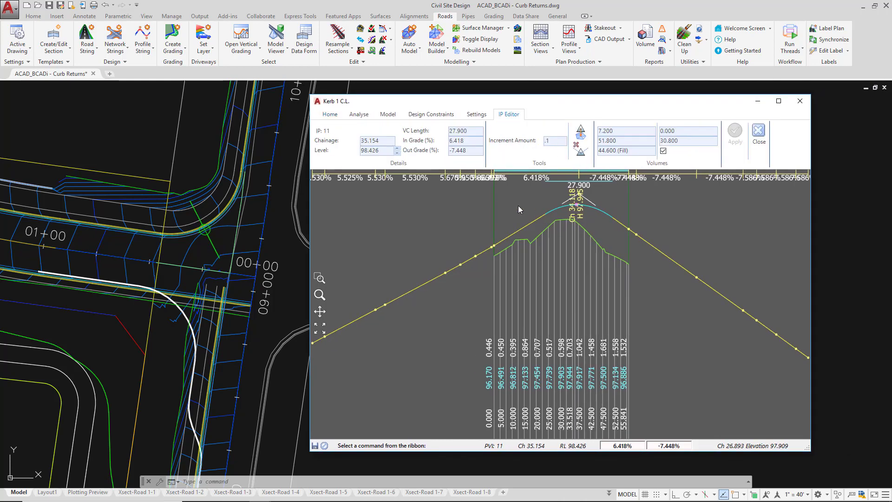
pyautogui.click(458, 131)
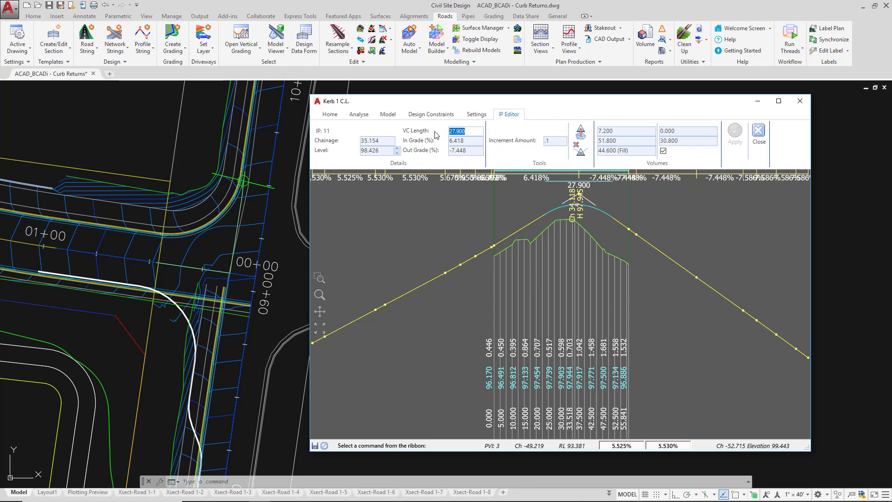
pyautogui.write('27')
pyautogui.click(734, 134)
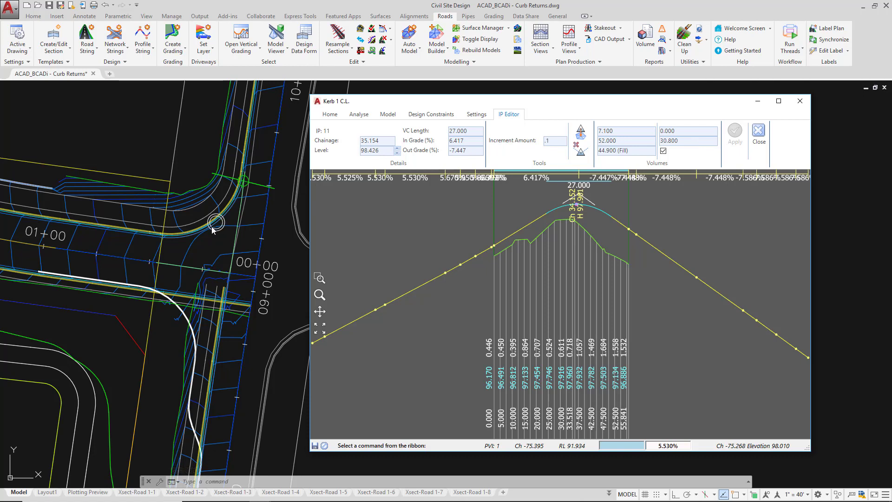
pyautogui.click(759, 142)
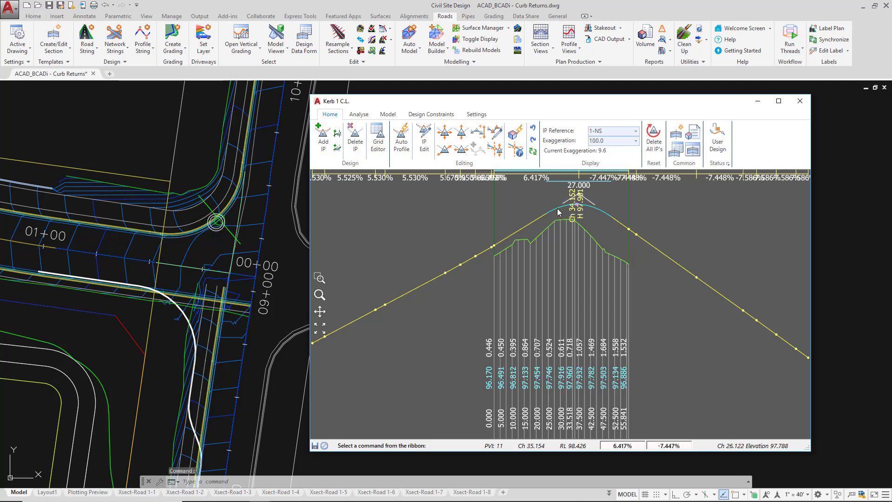
# - Lower the Existing Road C.L. PVI at chainage 950 to a -7.876% grade, then close it
pyautogui.moveTo(479, 105); pyautogui.dragTo(541, 112)
pyautogui.click(242, 35)
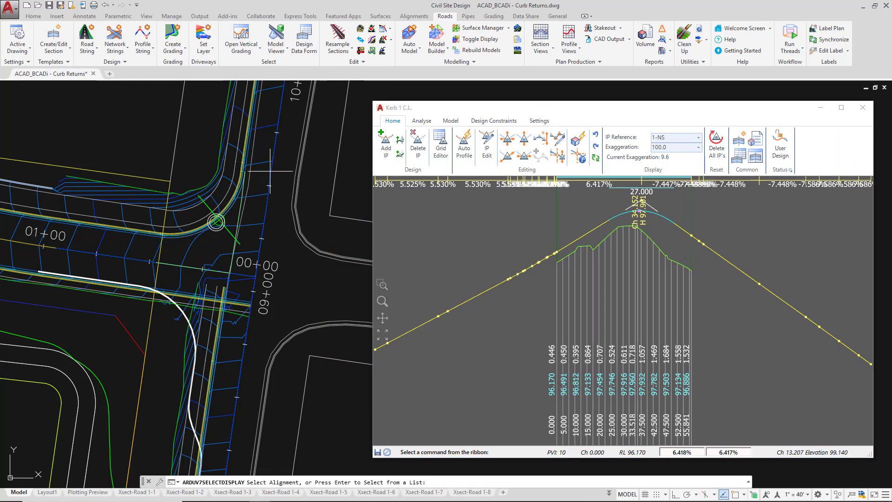
pyautogui.click(189, 303)
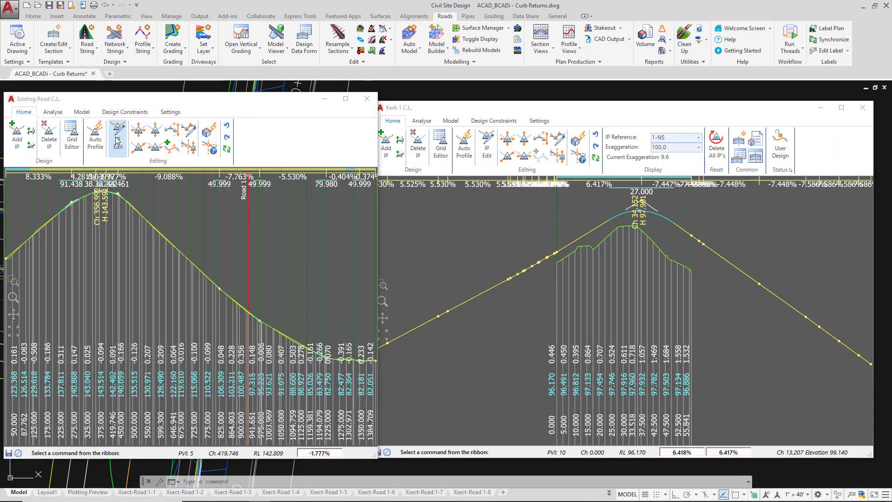
pyautogui.click(155, 131)
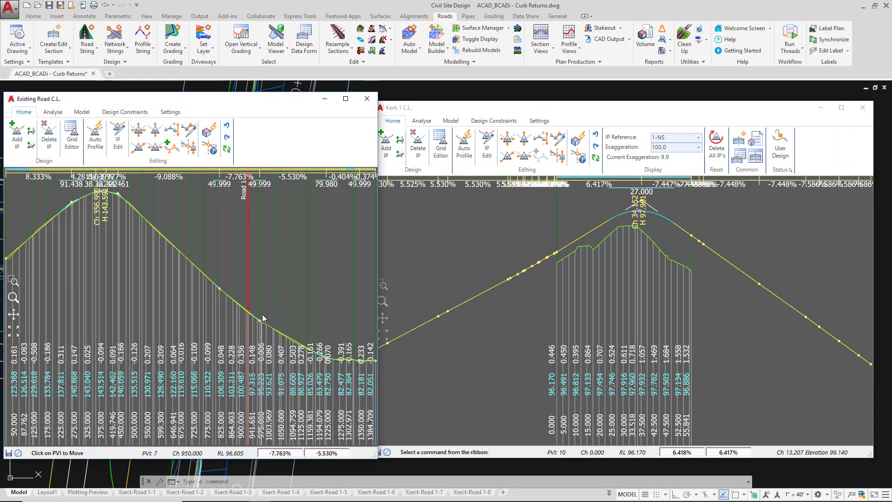
pyautogui.moveTo(260, 321); pyautogui.dragTo(261, 296)
pyautogui.click(262, 296)
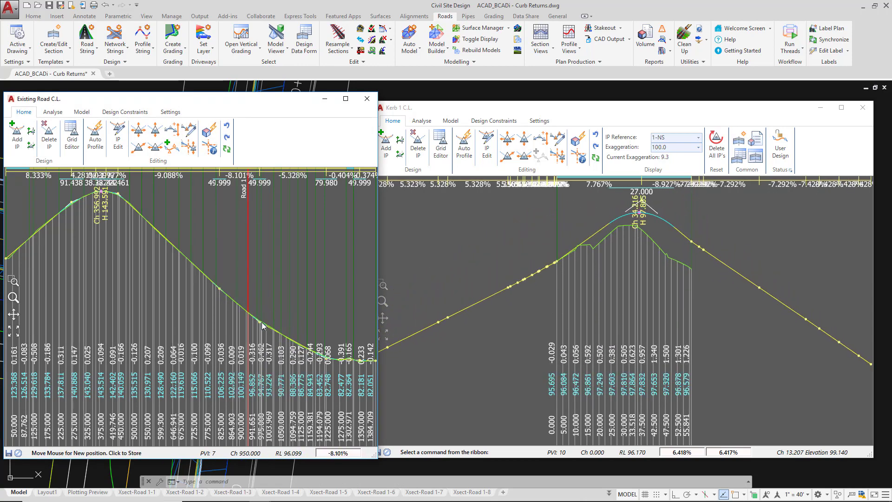
pyautogui.click(261, 324)
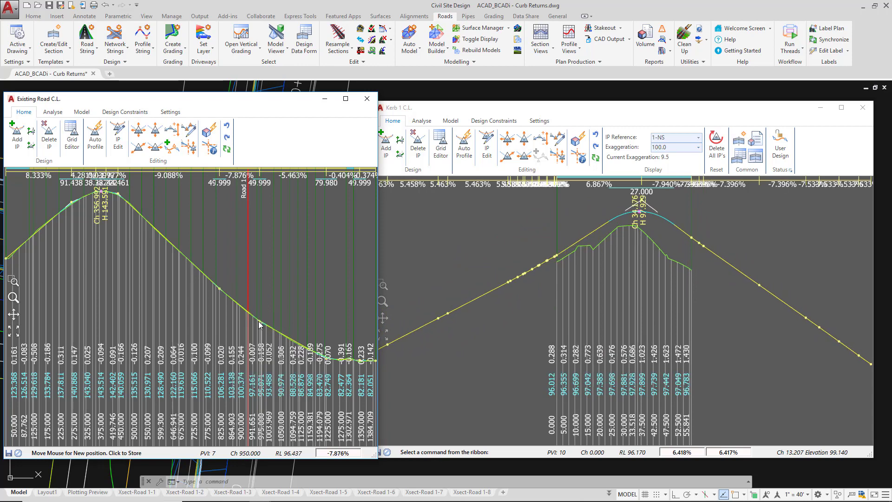
pyautogui.click(260, 325)
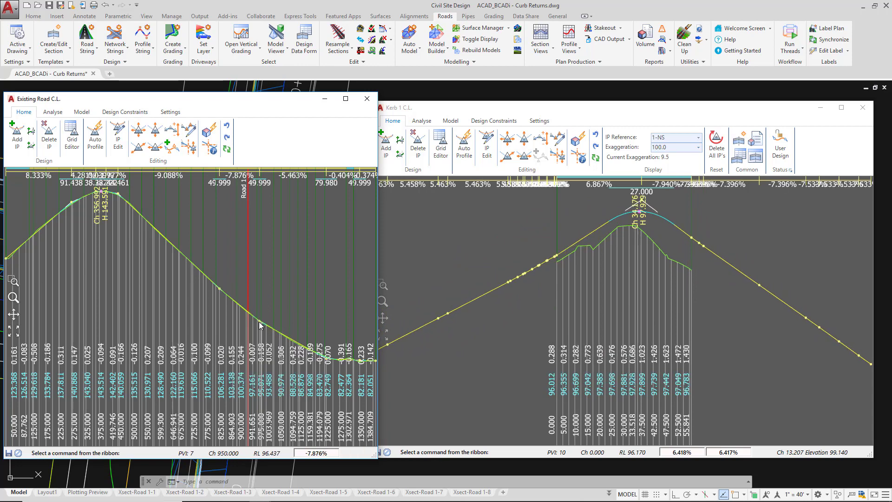
pyautogui.click(366, 100)
pyautogui.moveTo(440, 109); pyautogui.dragTo(372, 107)
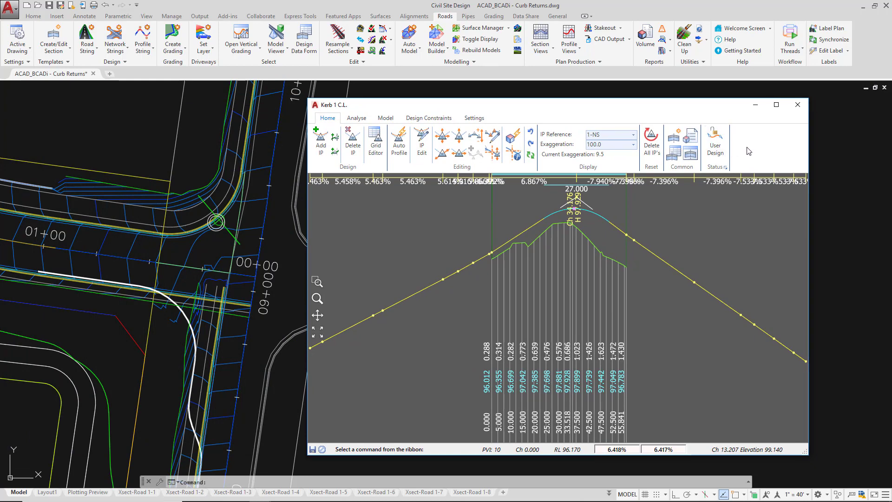
# - Reset the Kerb 1 C.L. design flag from User Design to Automatic Re-Design
pyautogui.click(717, 140)
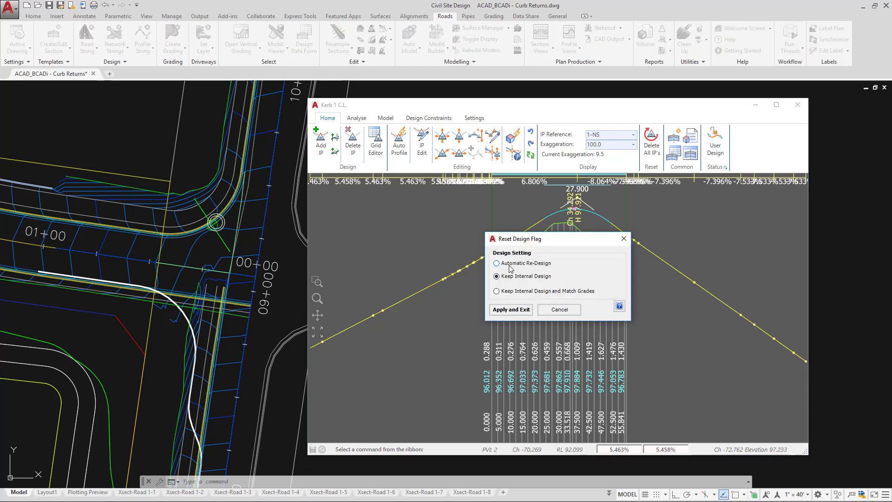
pyautogui.click(510, 311)
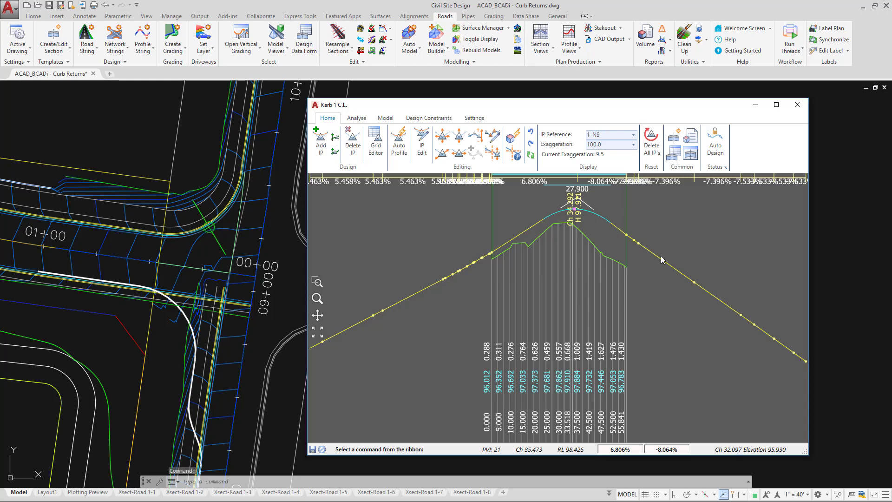
# - Close and reopen the Kerb 1 C.L. profile, now graded 6.422% and -7.396%
pyautogui.click(798, 104)
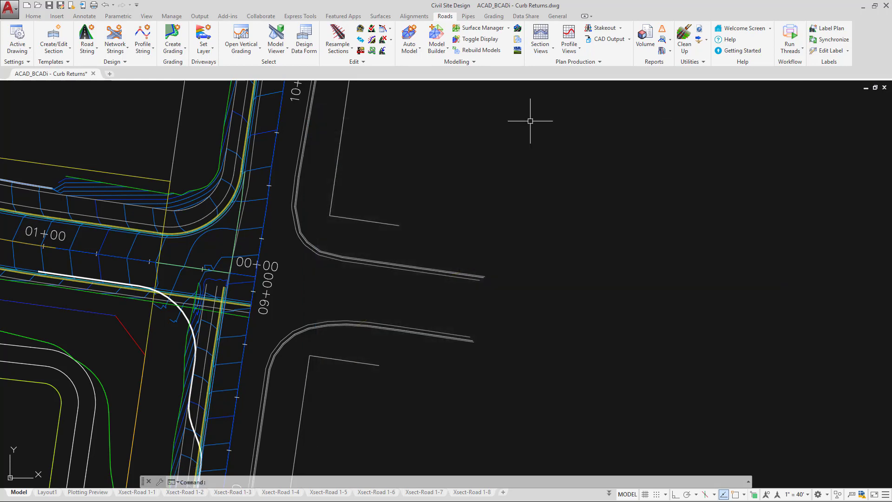
pyautogui.click(242, 36)
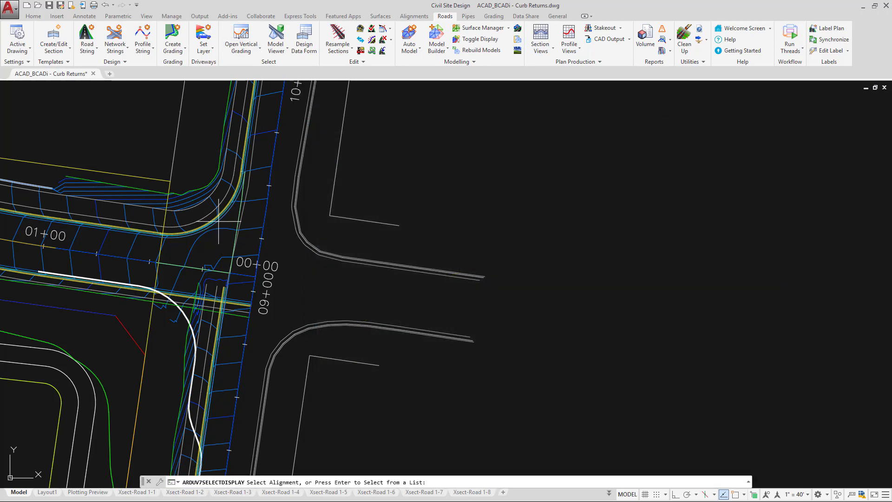
pyautogui.click(217, 222)
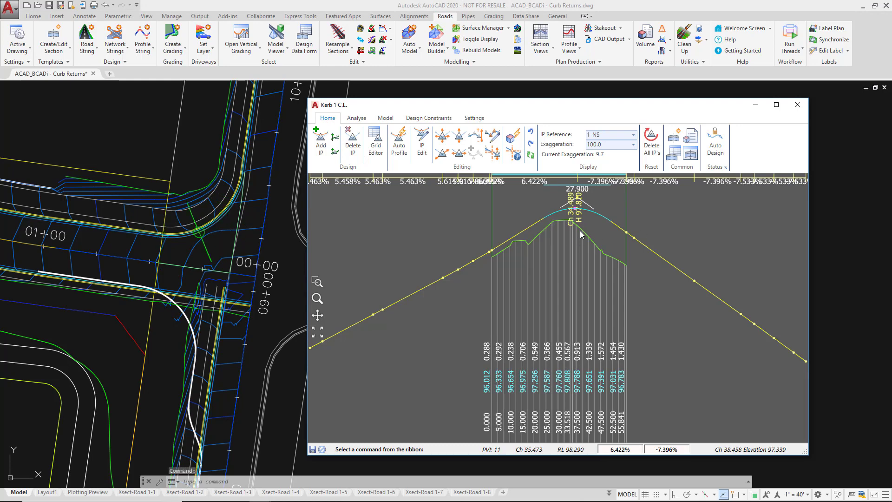
# - Open the Kerb 1 cross section at chainage 20.000, frame the kerb, and review viewer settings
pyautogui.rightClick(542, 207)
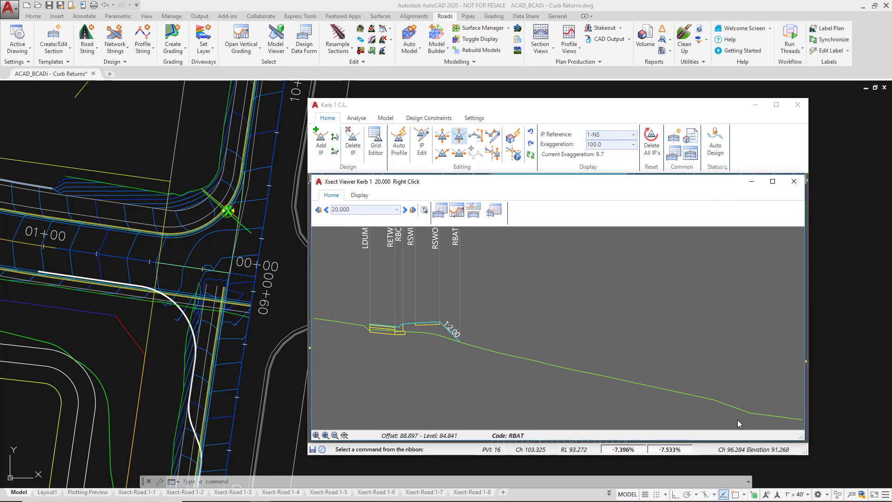
pyautogui.scroll(3, 377, 298)
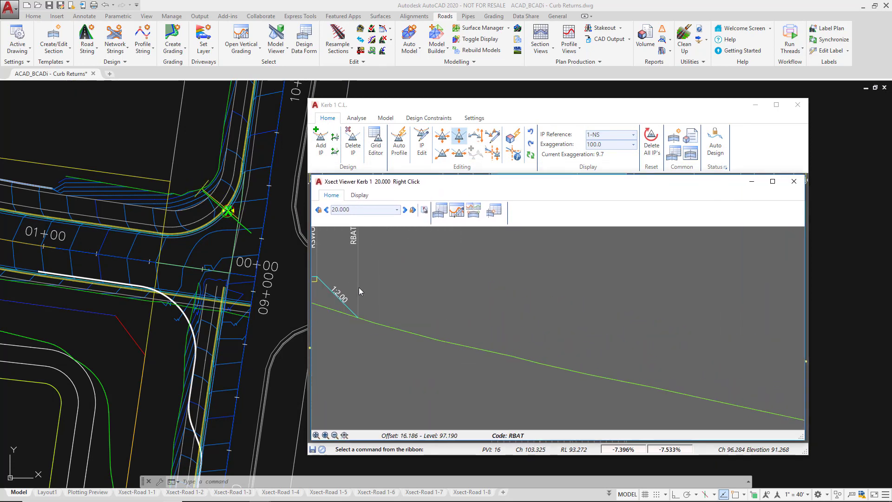
pyautogui.scroll(4, 470, 292)
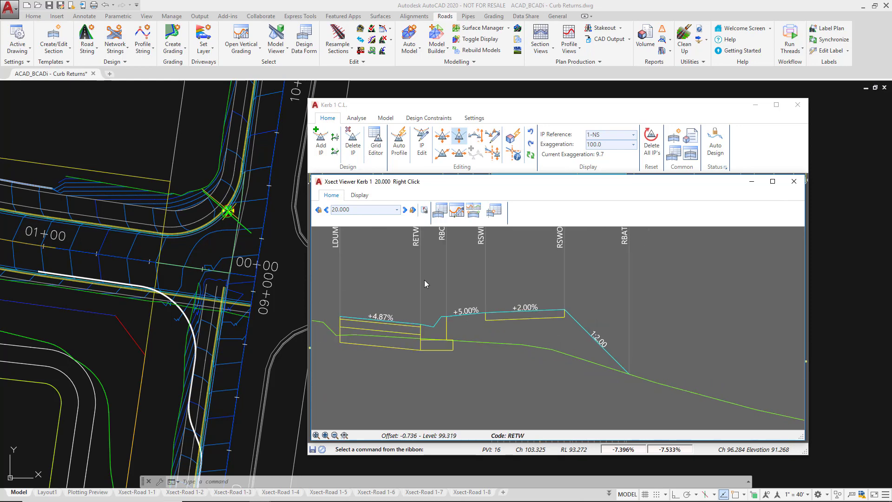
pyautogui.moveTo(436, 269); pyautogui.dragTo(484, 274, button='middle')
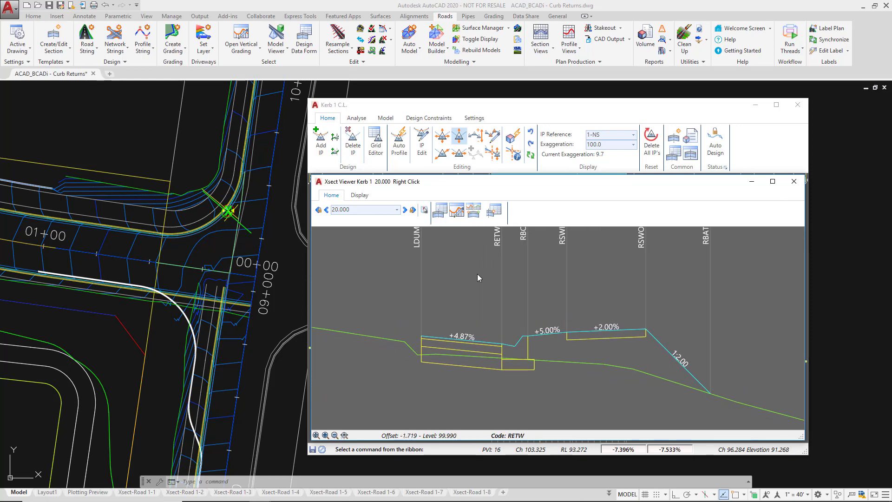
pyautogui.click(359, 195)
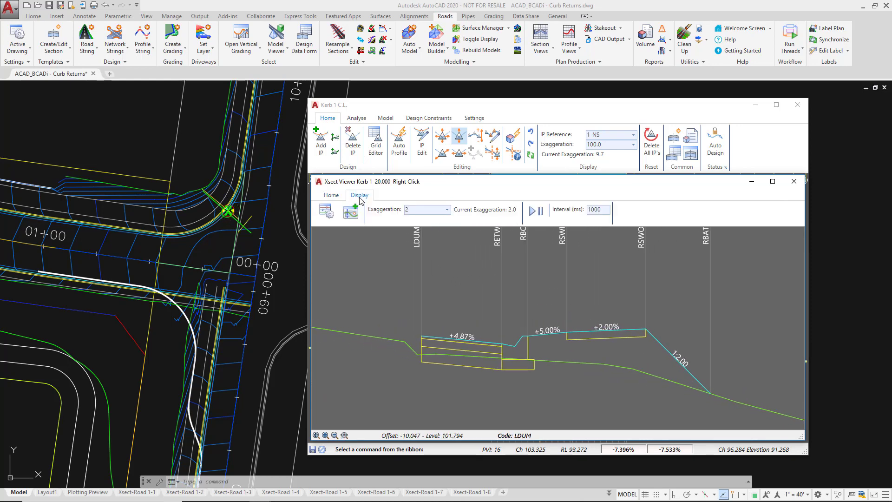
pyautogui.click(326, 210)
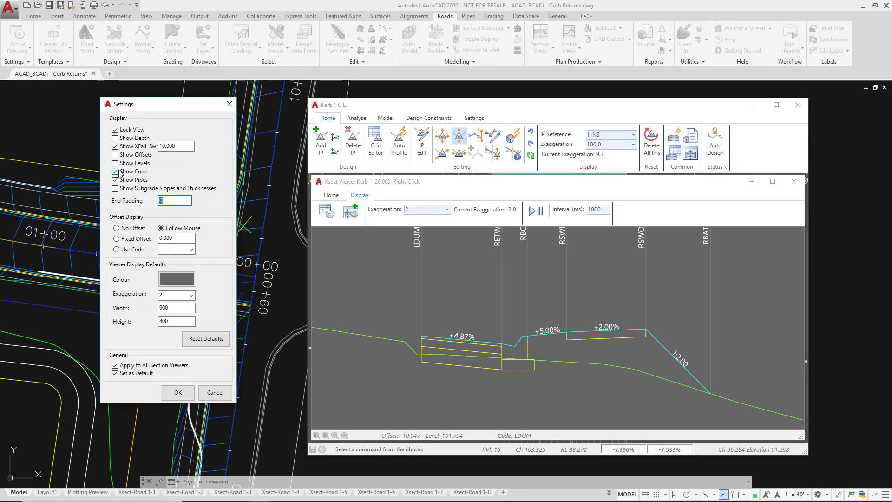
pyautogui.click(228, 104)
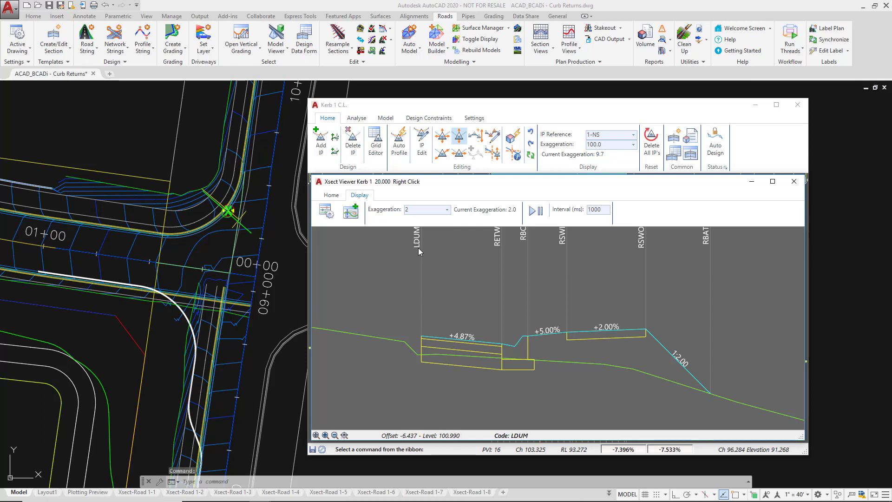
# - Step the Kerb 1 cross sections from chainage 20.000 to 37.500 in 2.5 increments
pyautogui.click(332, 195)
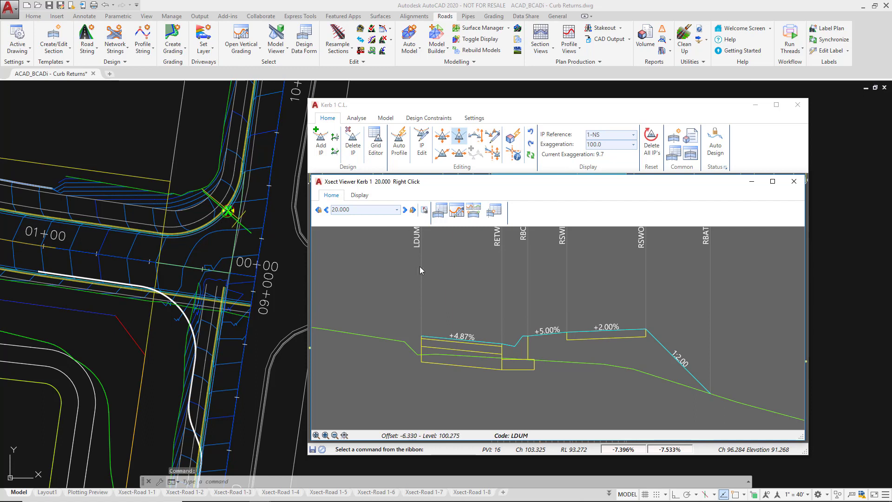
pyautogui.click(405, 210)
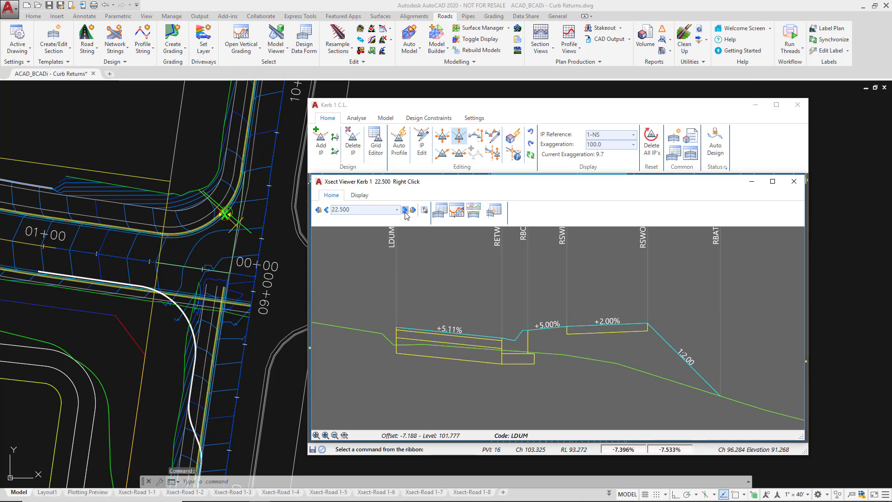
pyautogui.click(405, 210)
pyautogui.click(405, 210)
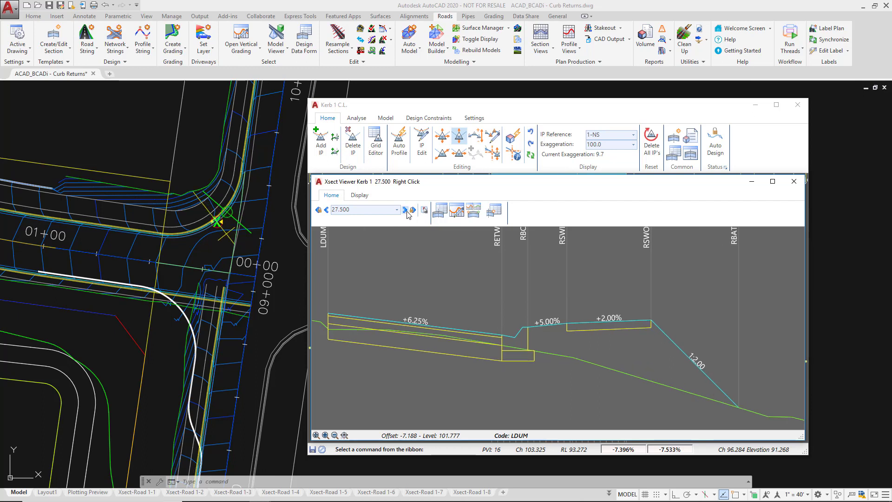
pyautogui.click(405, 209)
pyautogui.click(405, 210)
pyautogui.click(405, 210)
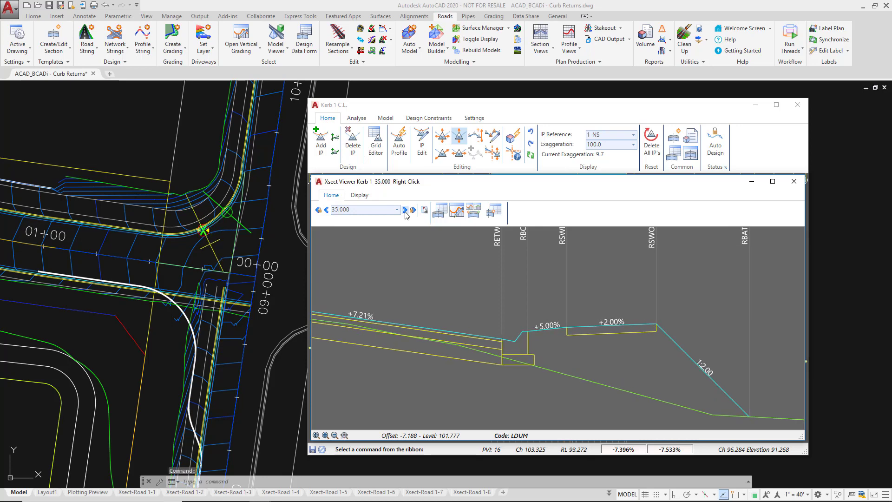
pyautogui.click(405, 210)
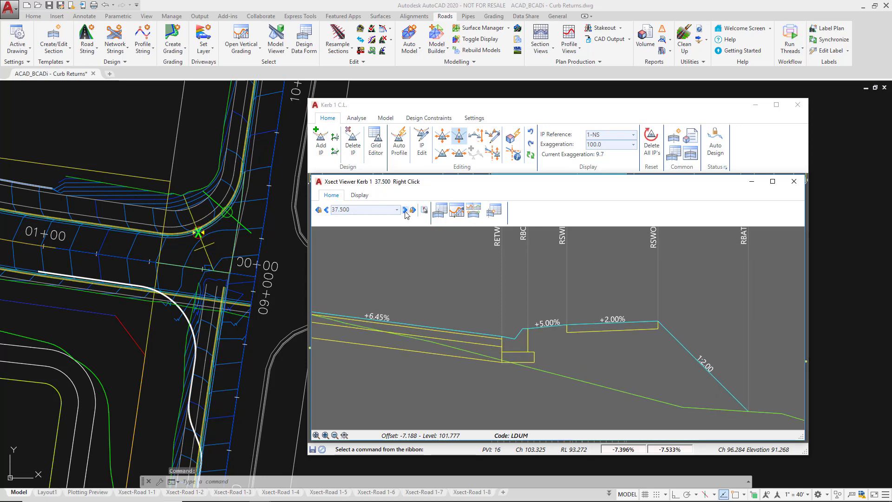
pyautogui.scroll(-3, 439, 292)
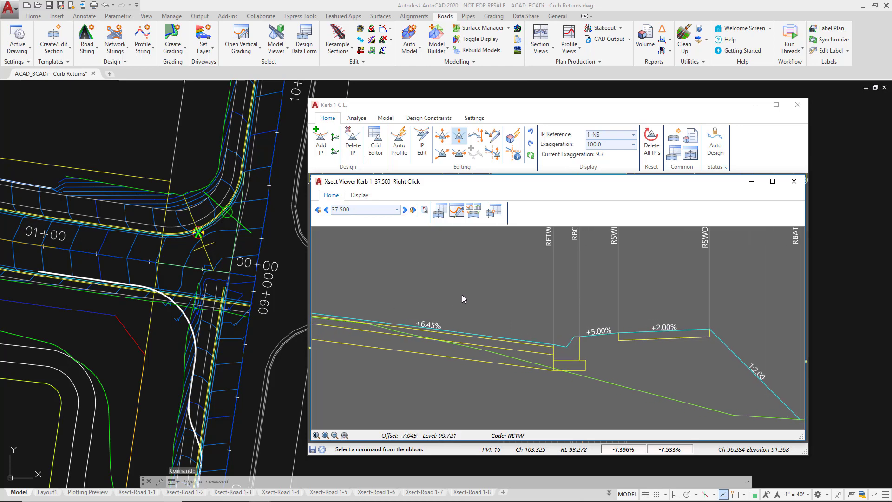